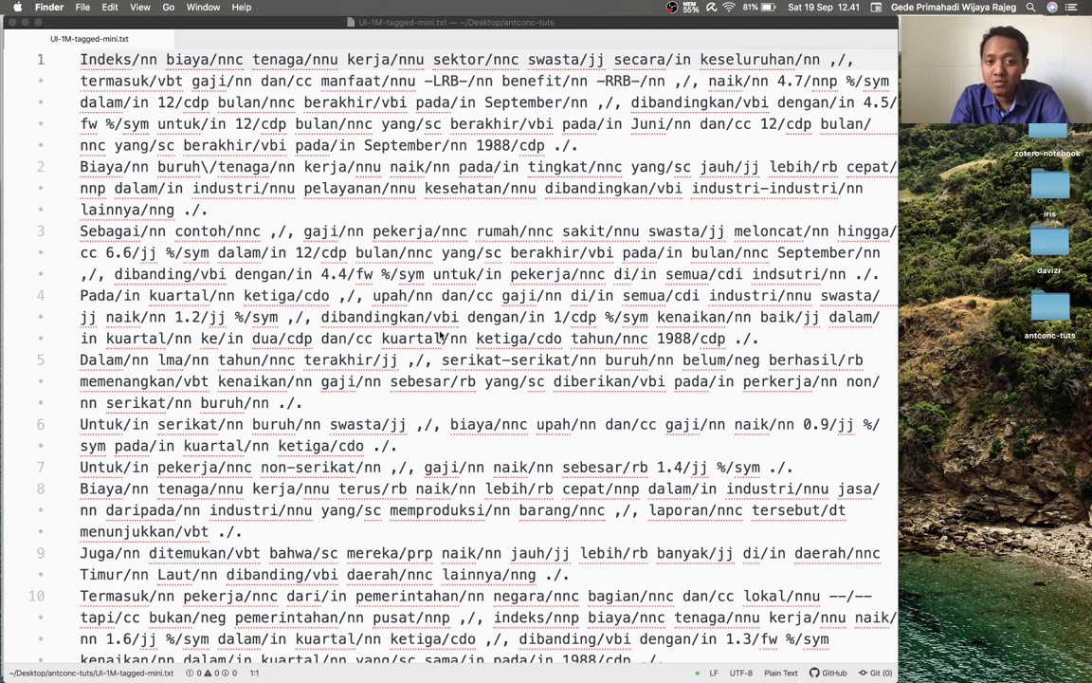
Examine the word pekerja in line 3 of the tagged text and the slash separating it from its tag.
left_click(294, 23)
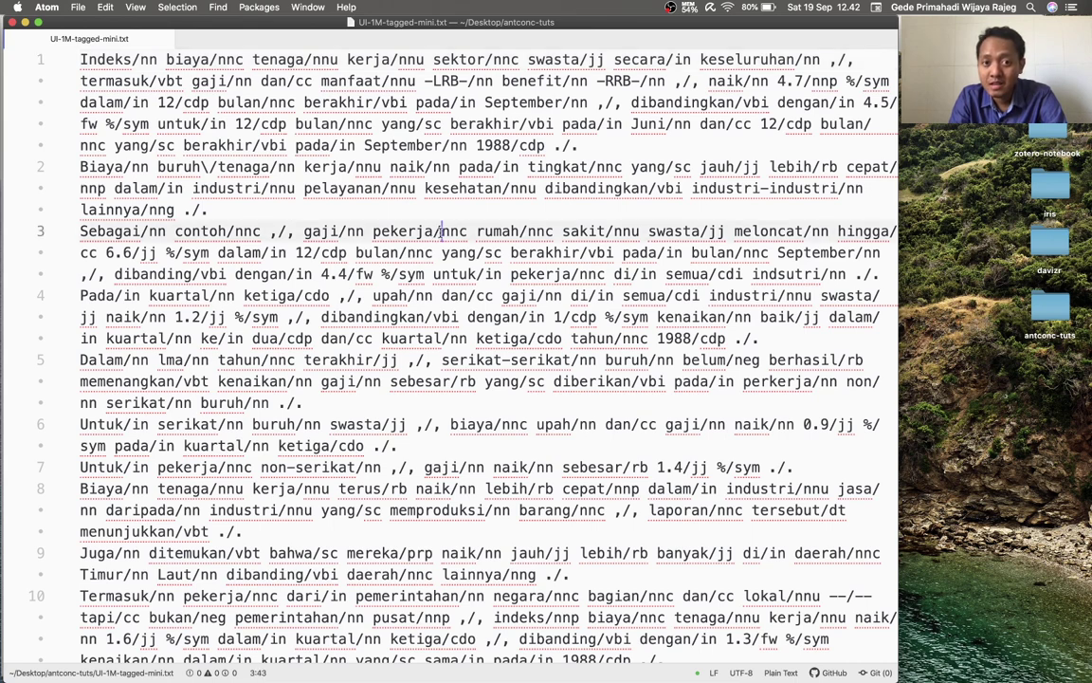
left_click(434, 231)
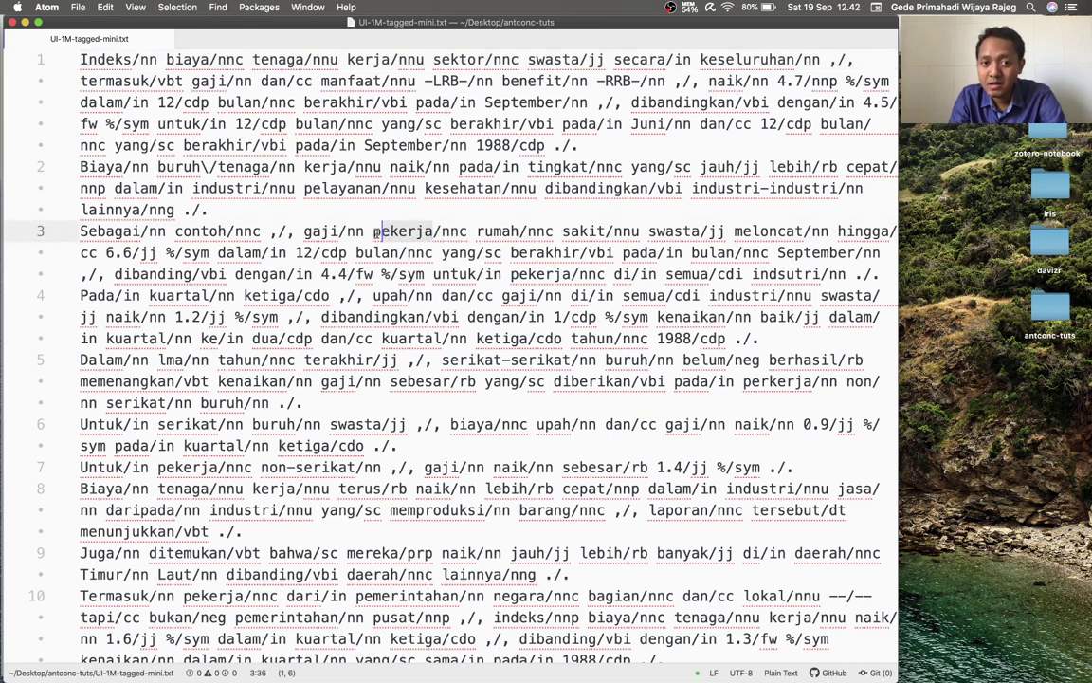
left_click(442, 231)
left_click_drag(442, 232, 436, 232)
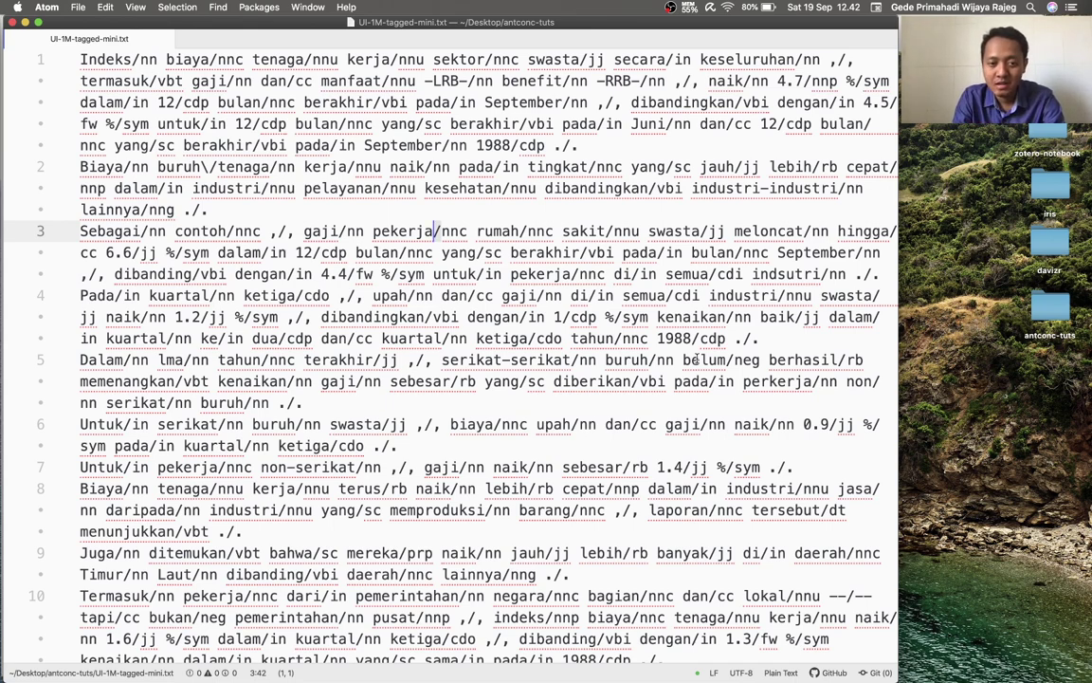
Switch to AntConc and widen its window to cover the text editor behind it.
key("super+Tab")
key("super+Tab")
key("super+Tab")
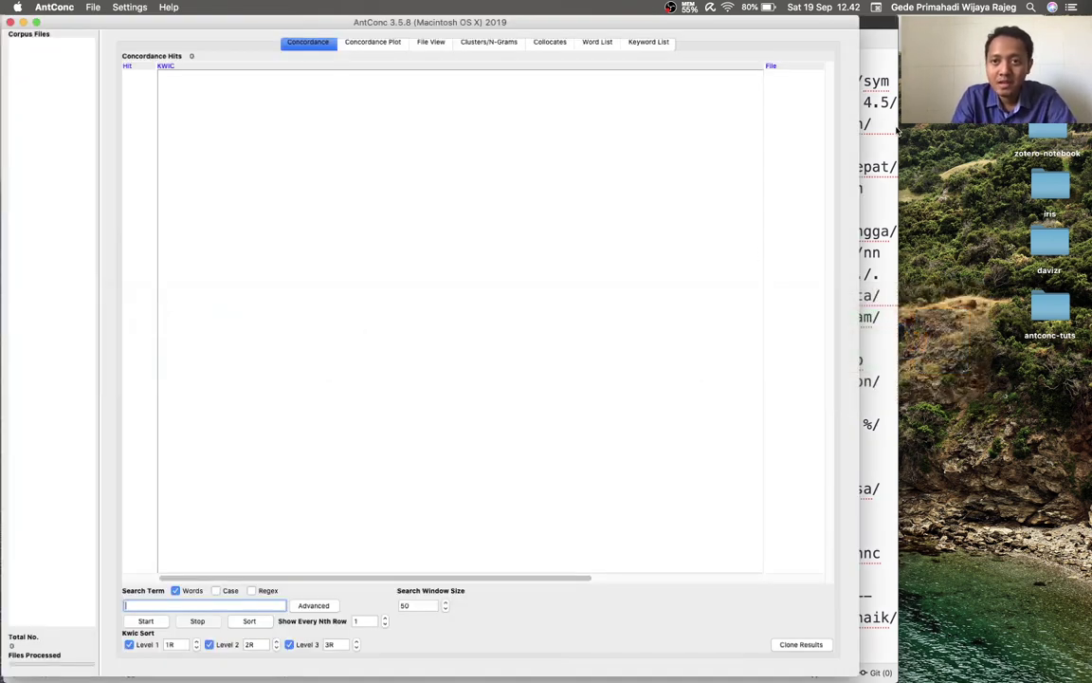
left_click_drag(856, 27, 905, 28)
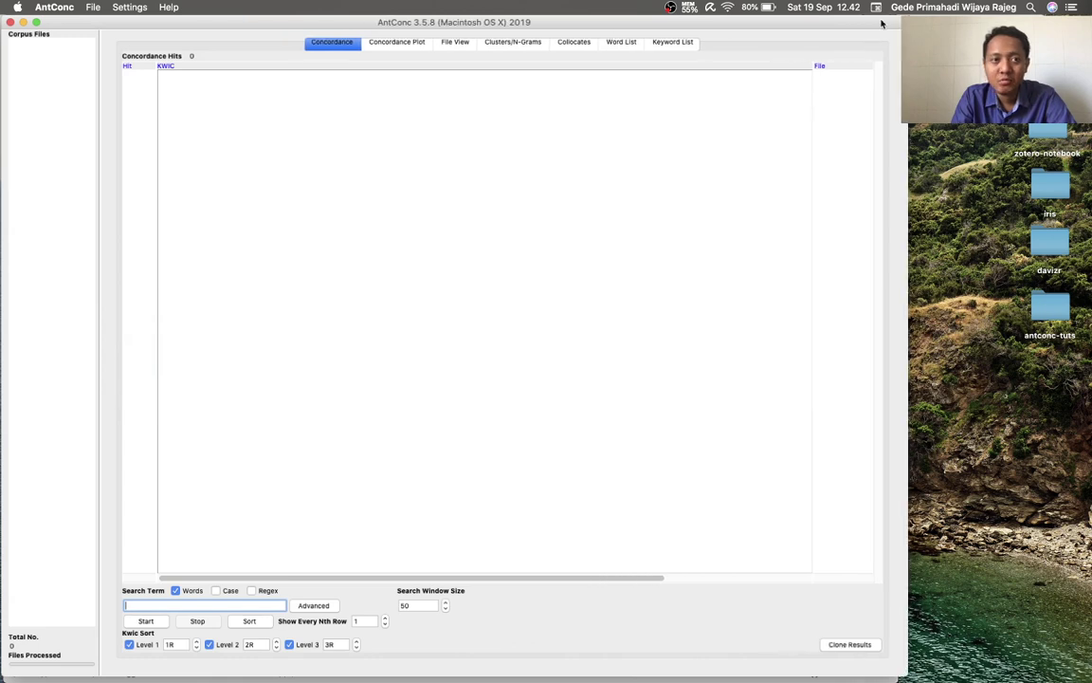
Load UI-1M-tagged-mini.txt from the antconc-tuts folder on the Desktop as a corpus file.
left_click(93, 7)
left_click(100, 22)
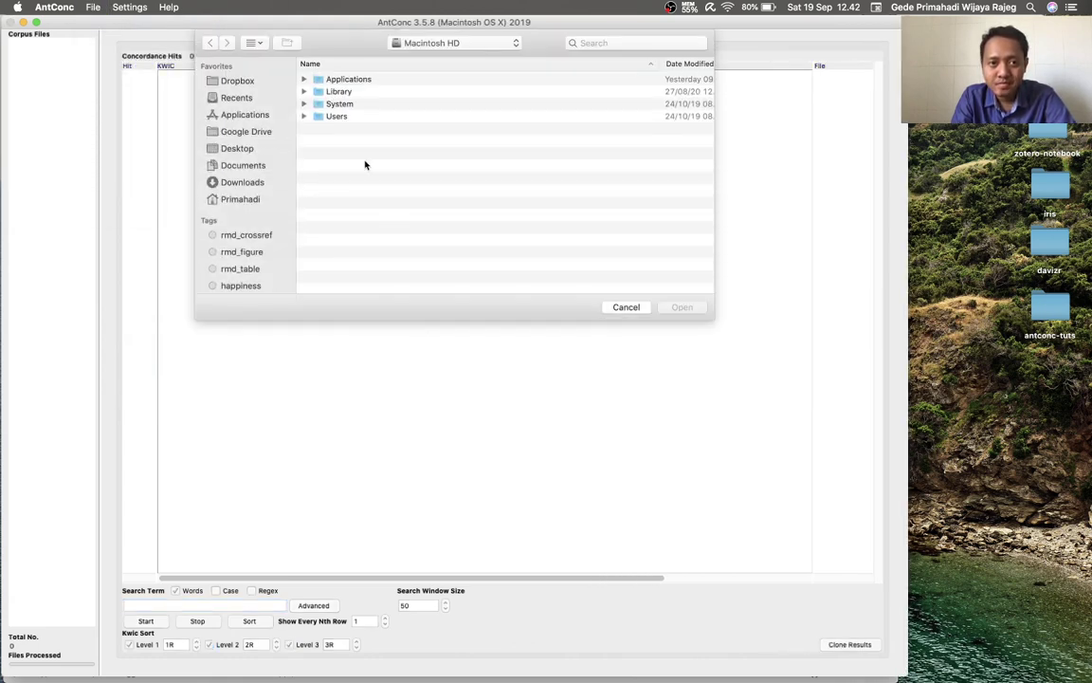
left_click(237, 147)
double_click(366, 102)
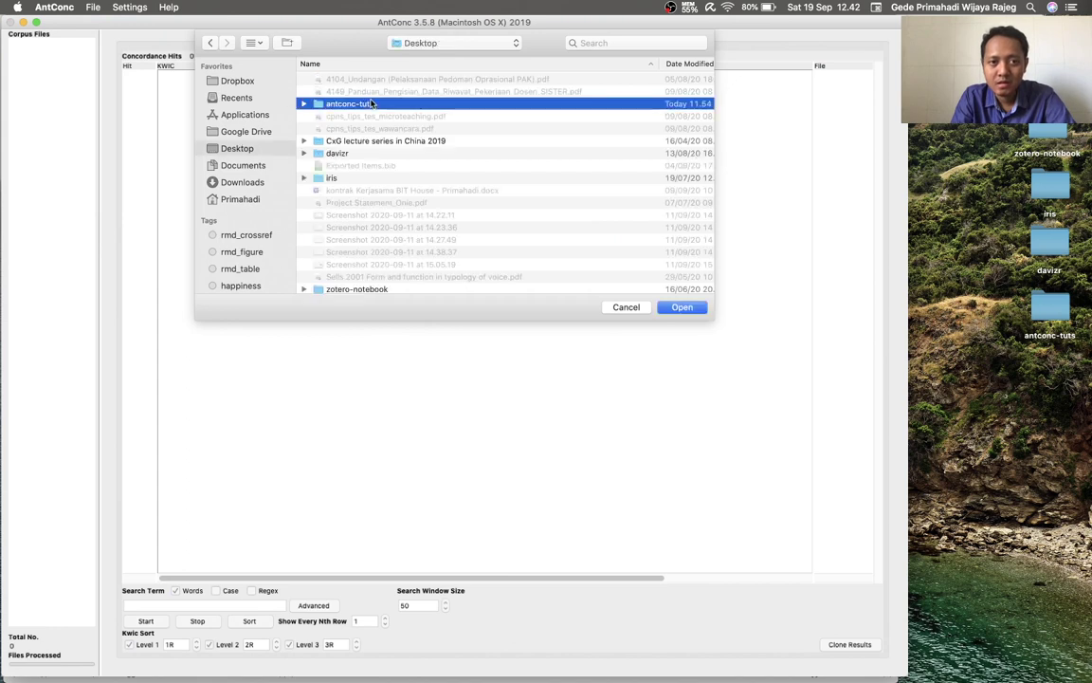
scroll(384, 251, "down", 3)
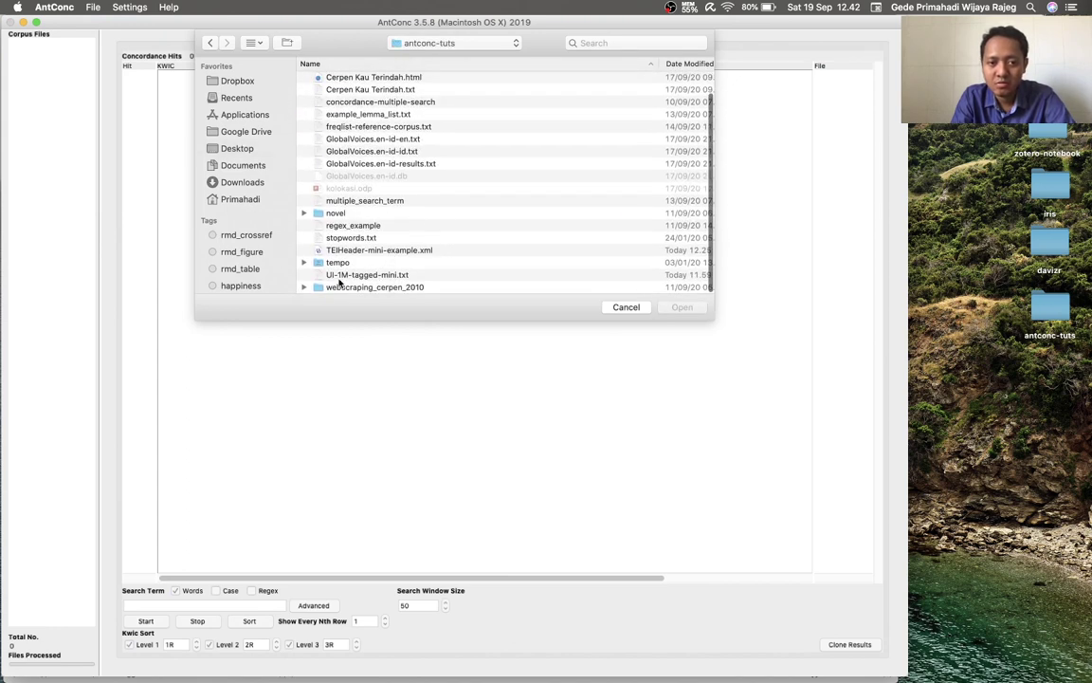
left_click(390, 279)
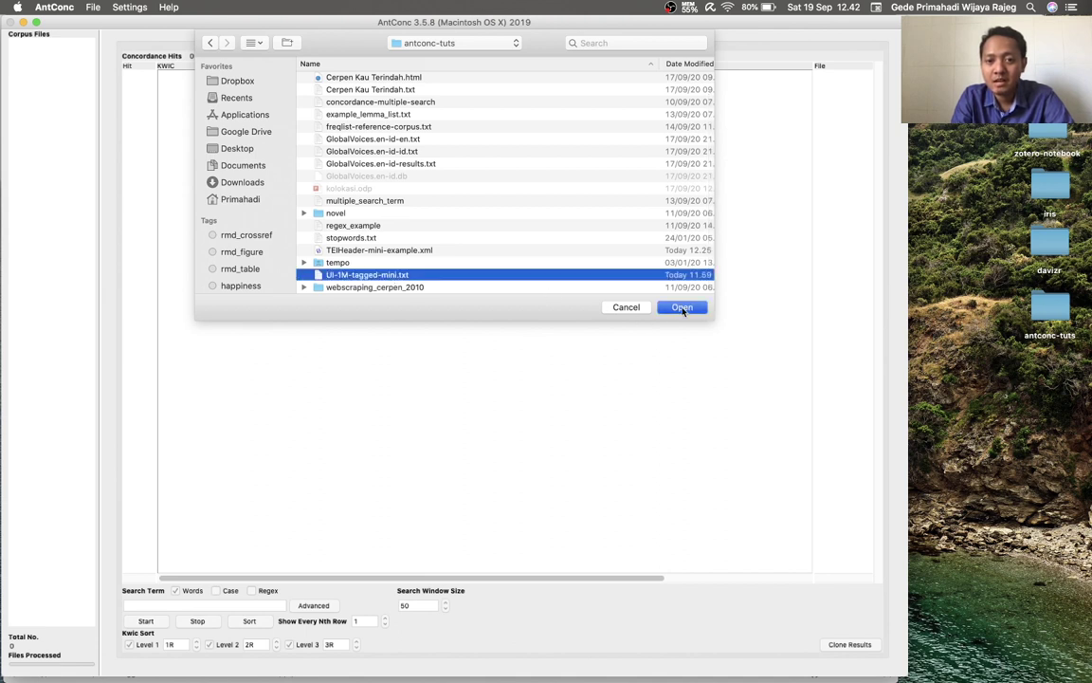
left_click(684, 308)
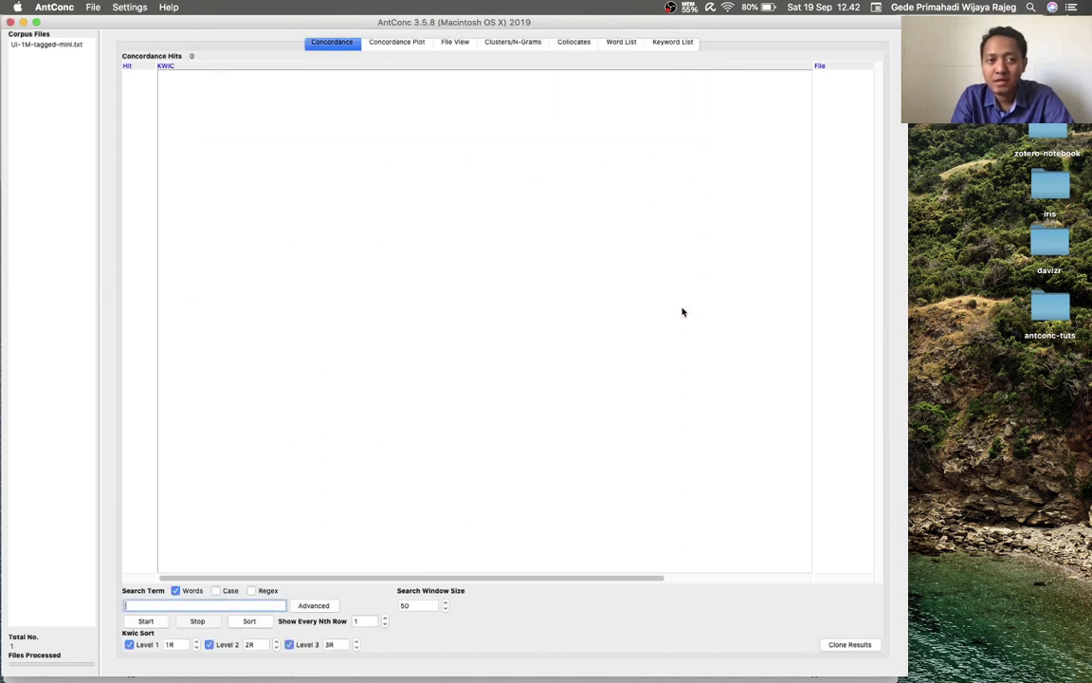
Show UI-1M-tagged-mini.txt in File View and search it for */vbi.
left_click(455, 42)
left_click(61, 45)
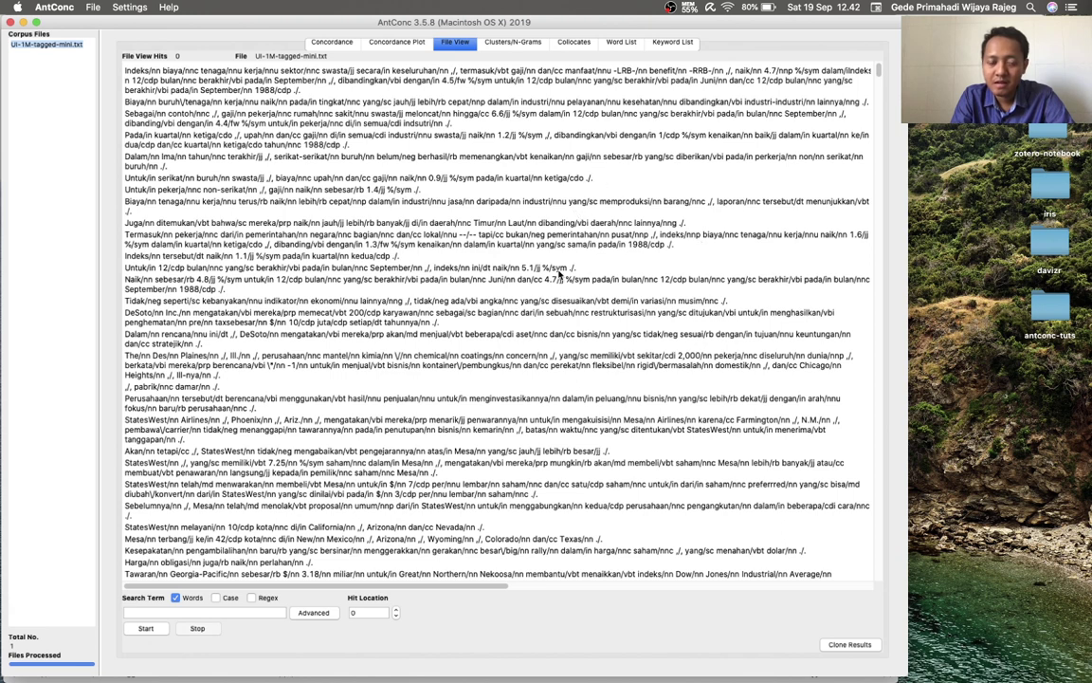
left_click(143, 614)
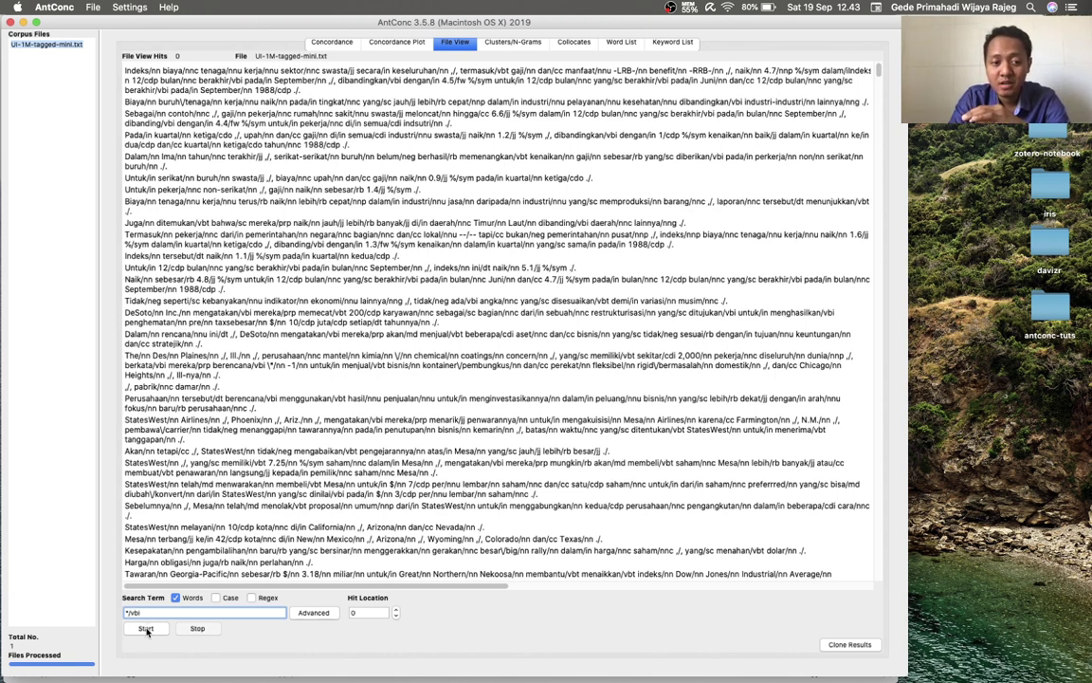
left_click(145, 627)
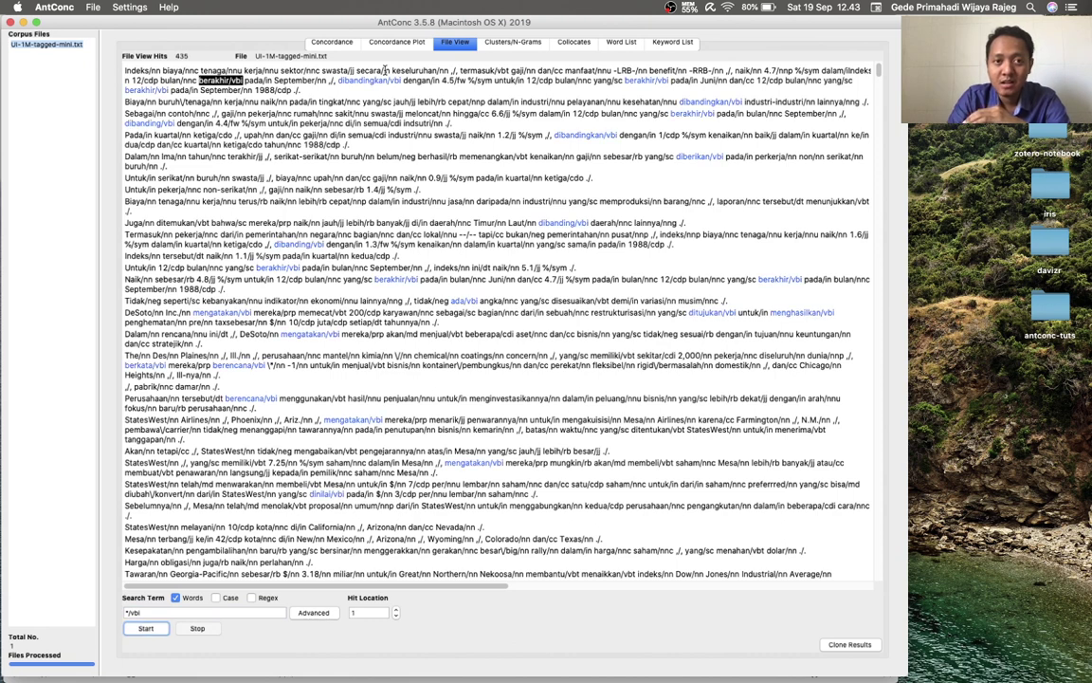
Step through the */vbi hits in the file text one by one up to hit 12.
left_click(396, 611)
left_click(396, 610)
left_click(397, 610)
left_click(397, 611)
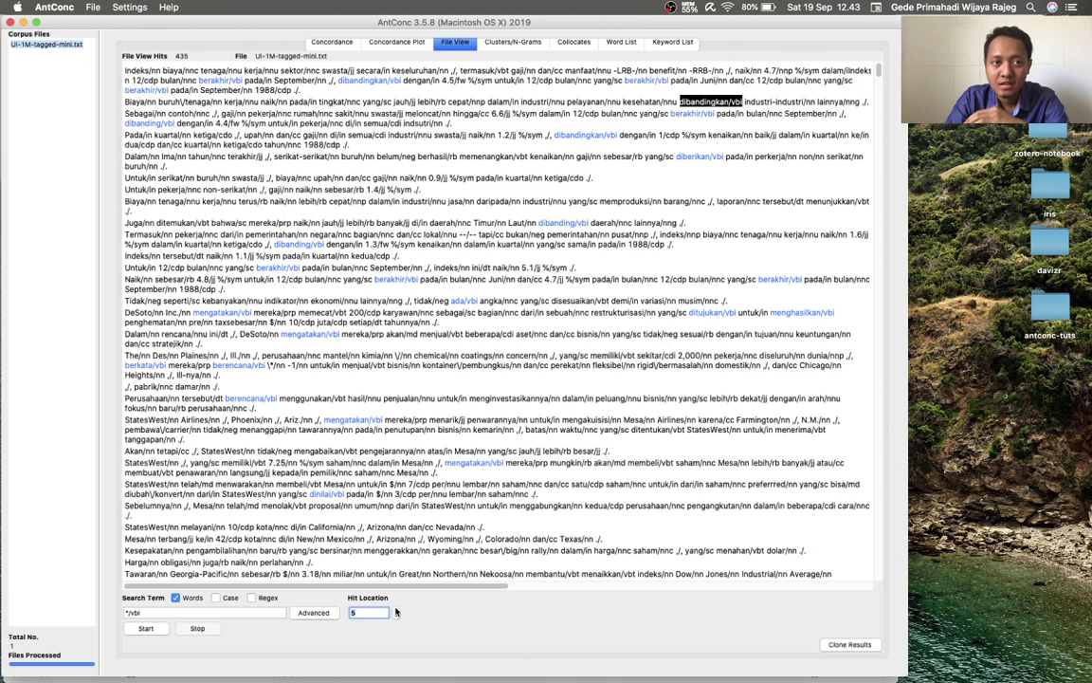
left_click(396, 610)
left_click(397, 611)
left_click(396, 610)
left_click(397, 610)
left_click(397, 611)
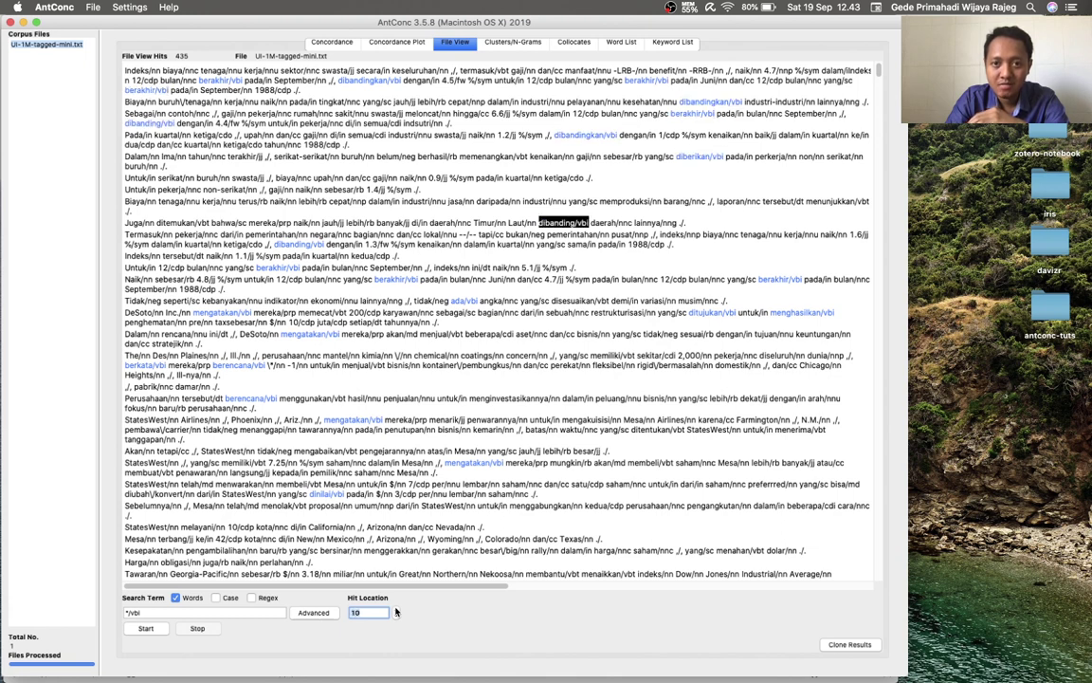
left_click(396, 610)
left_click(396, 611)
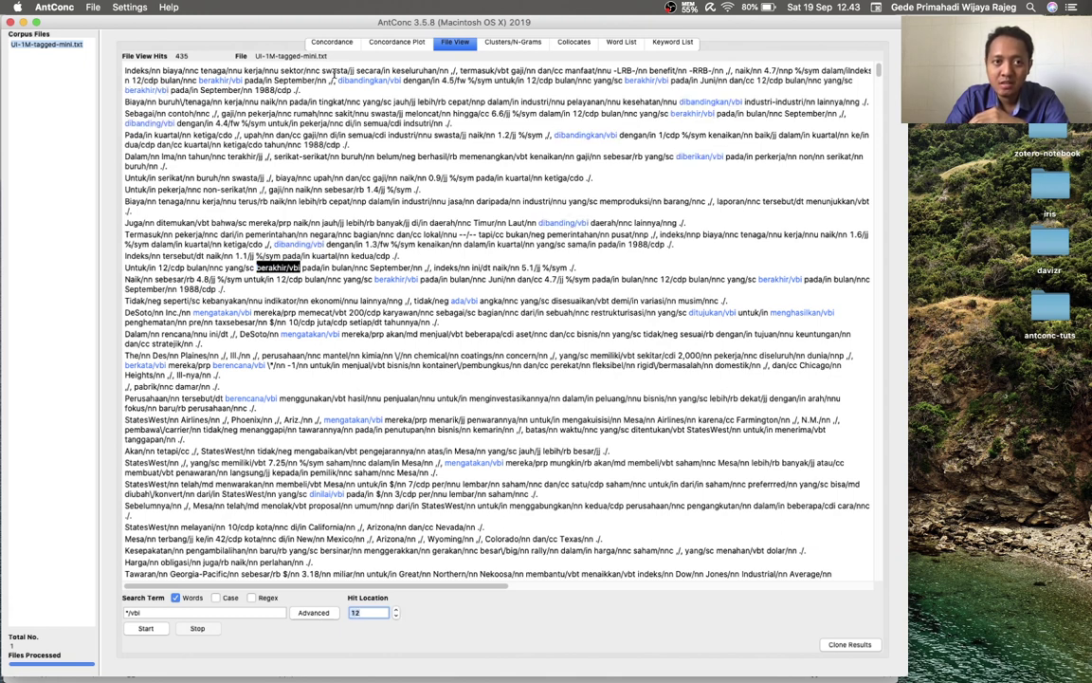
Run a Concordance search of the corpus for */vbi.
left_click(306, 42)
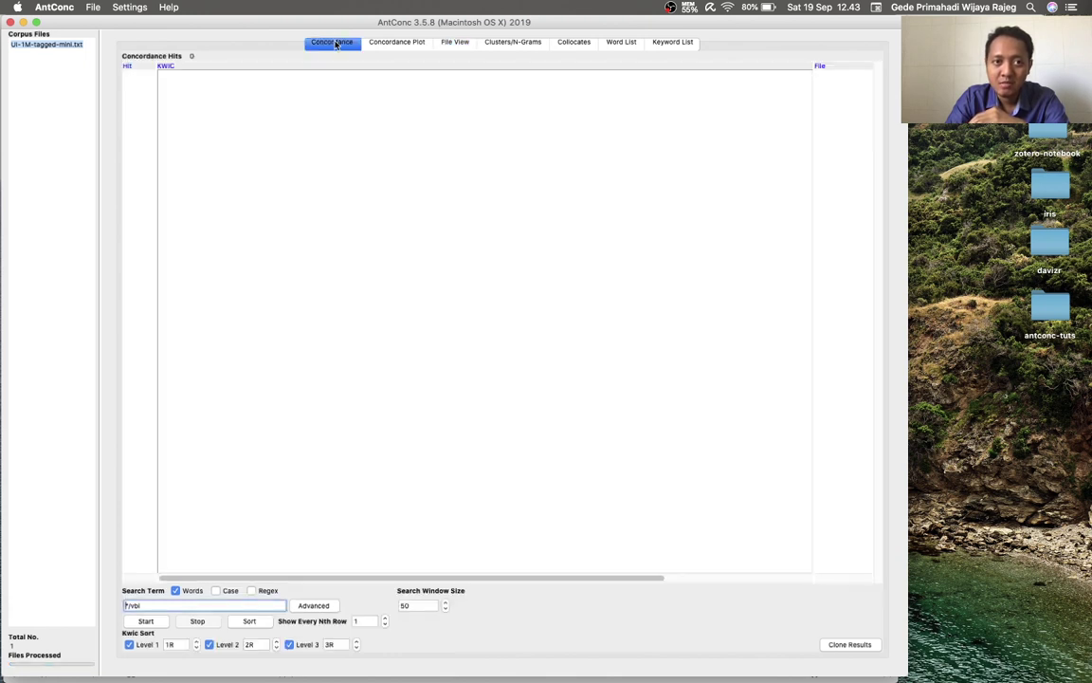
left_click(146, 621)
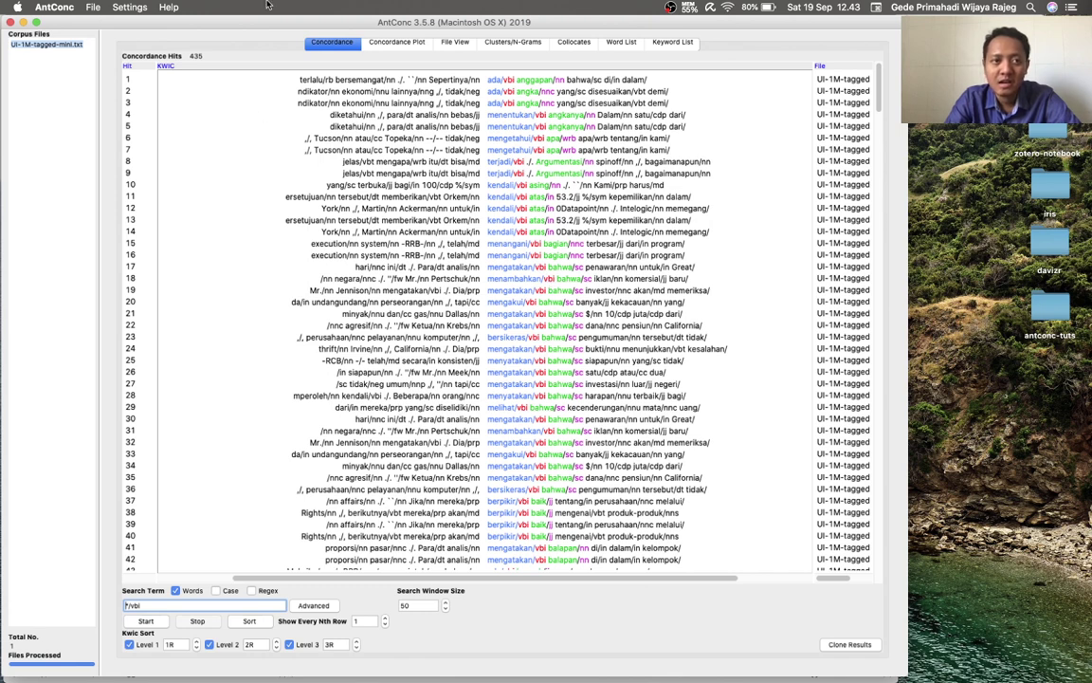
In the global tag settings, choose Hide tags, set the embedded tag marker to /, and apply.
left_click(126, 12)
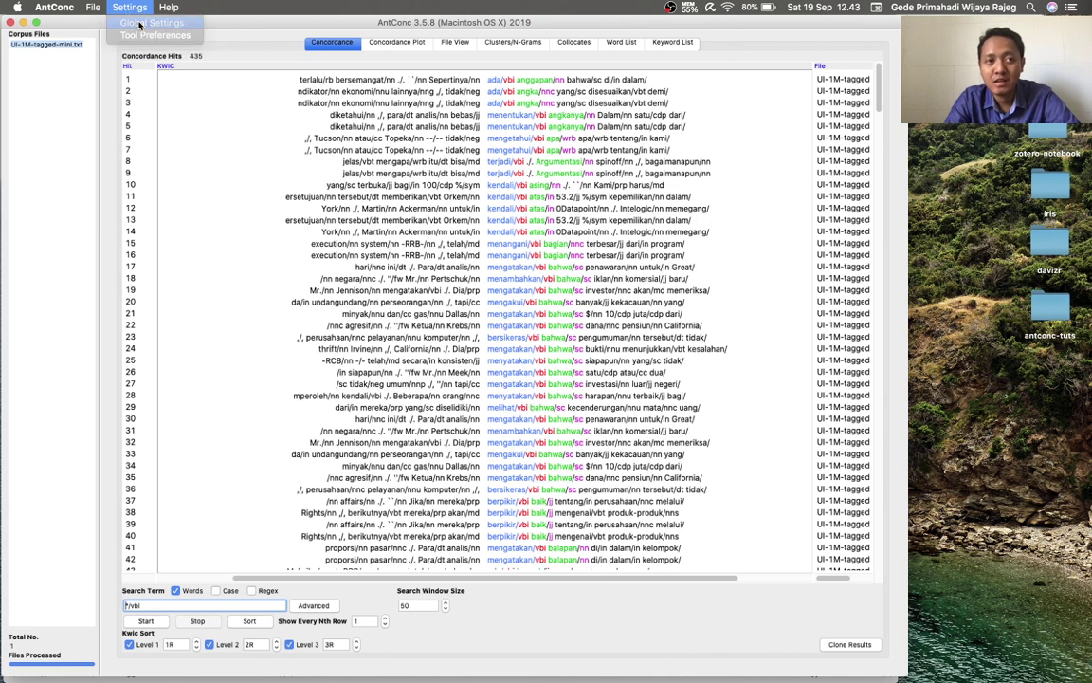
left_click(143, 23)
left_click(363, 353)
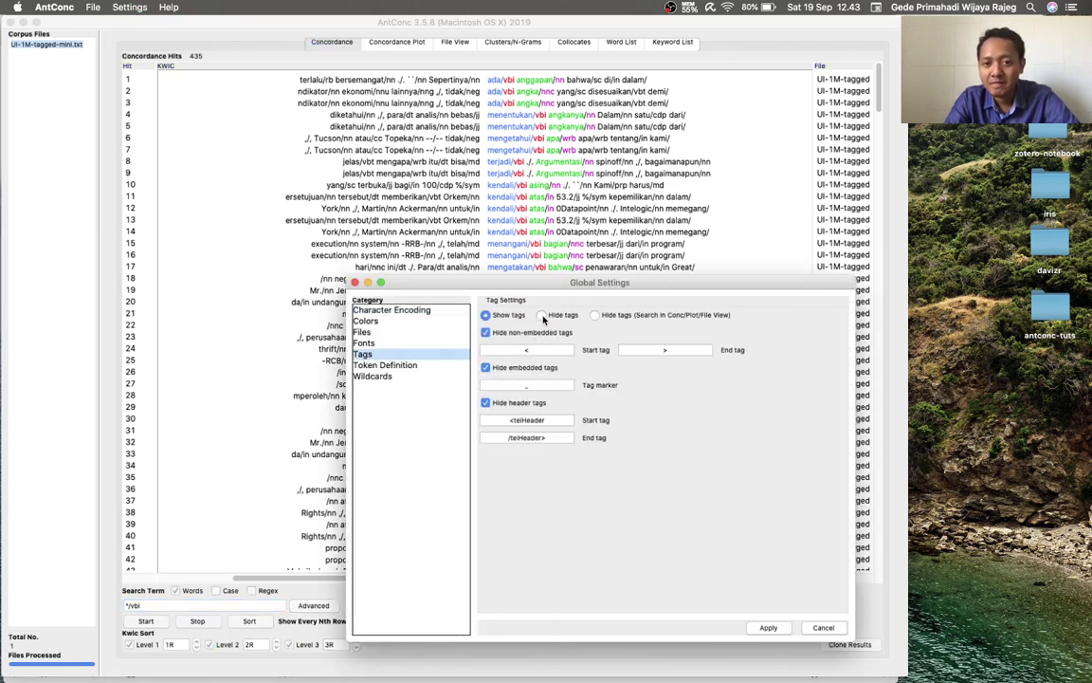
left_click(542, 315)
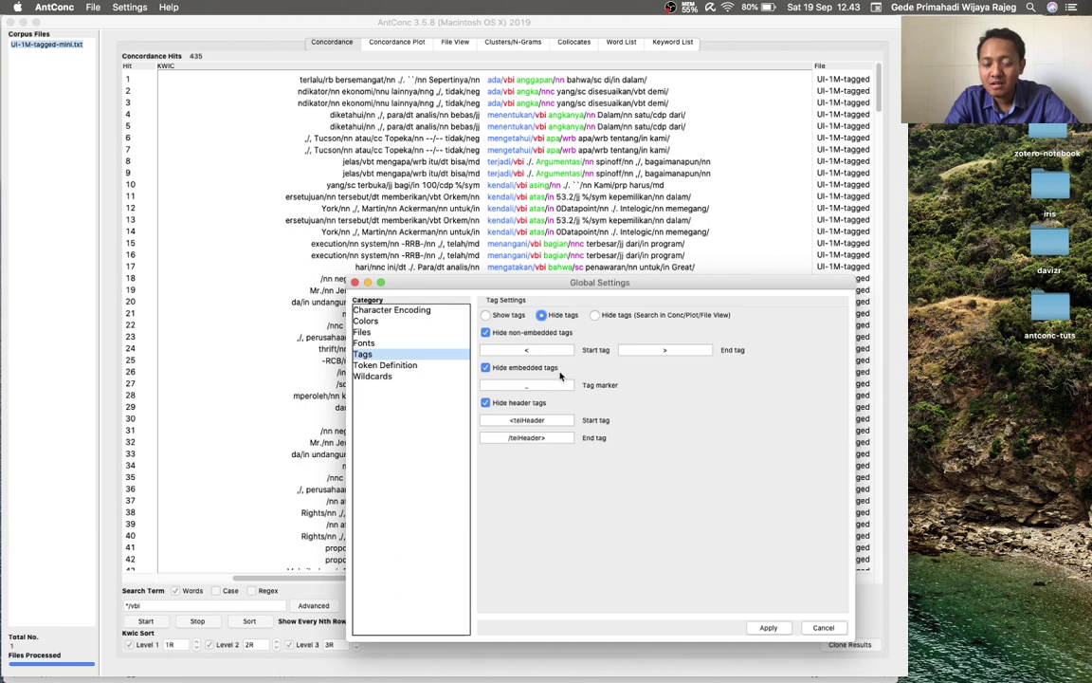
left_click(518, 385)
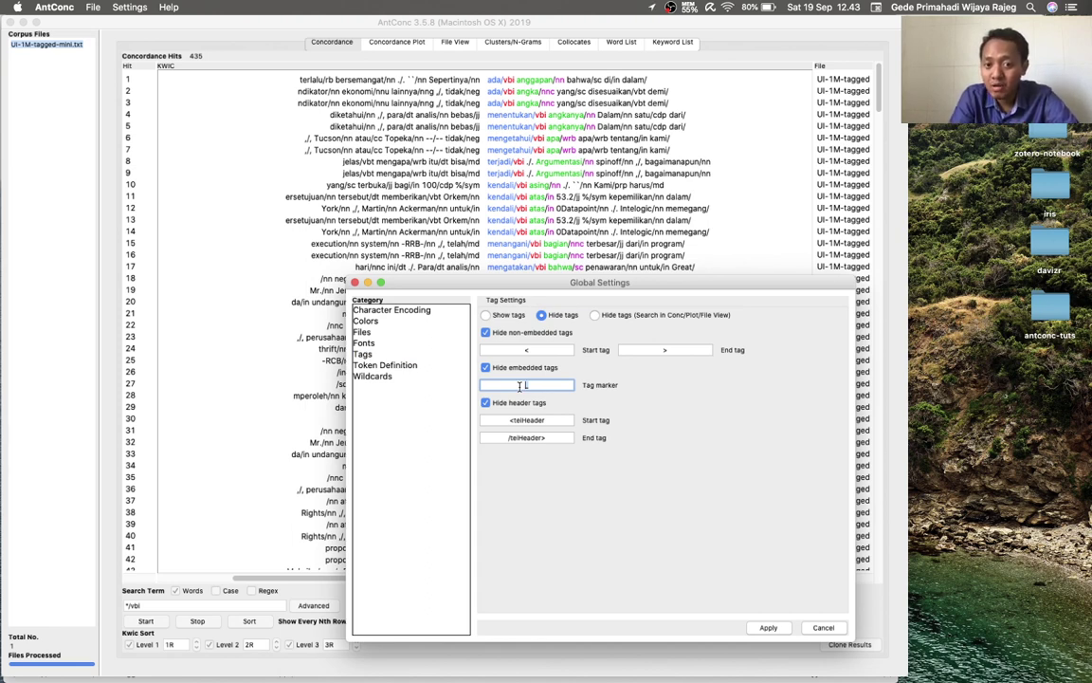
type("/")
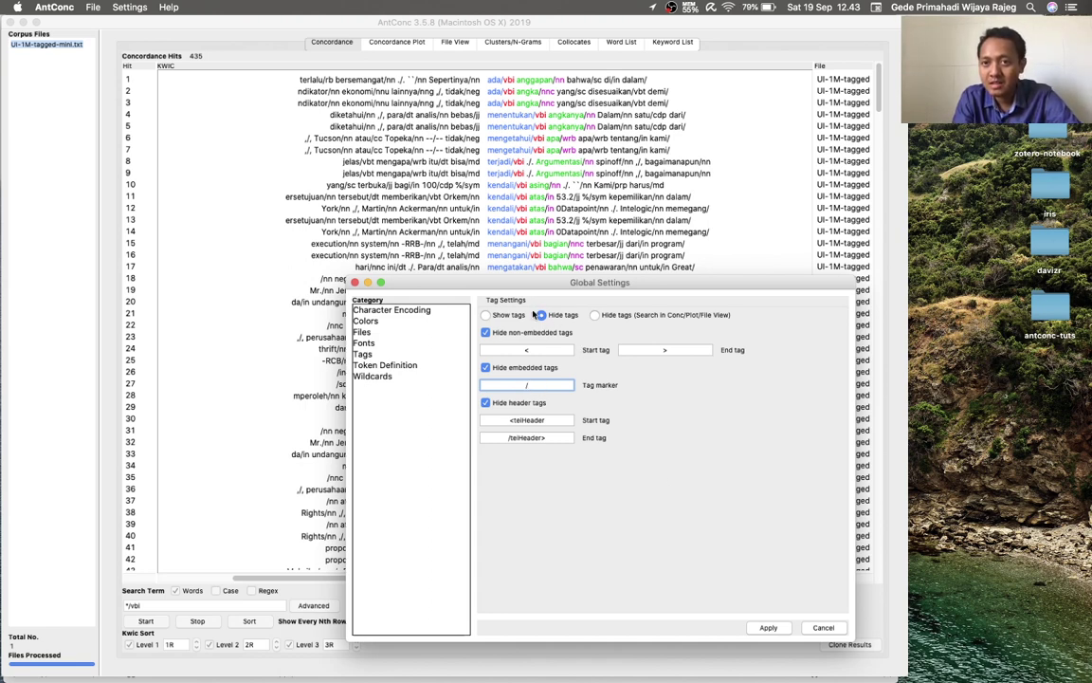
left_click(768, 627)
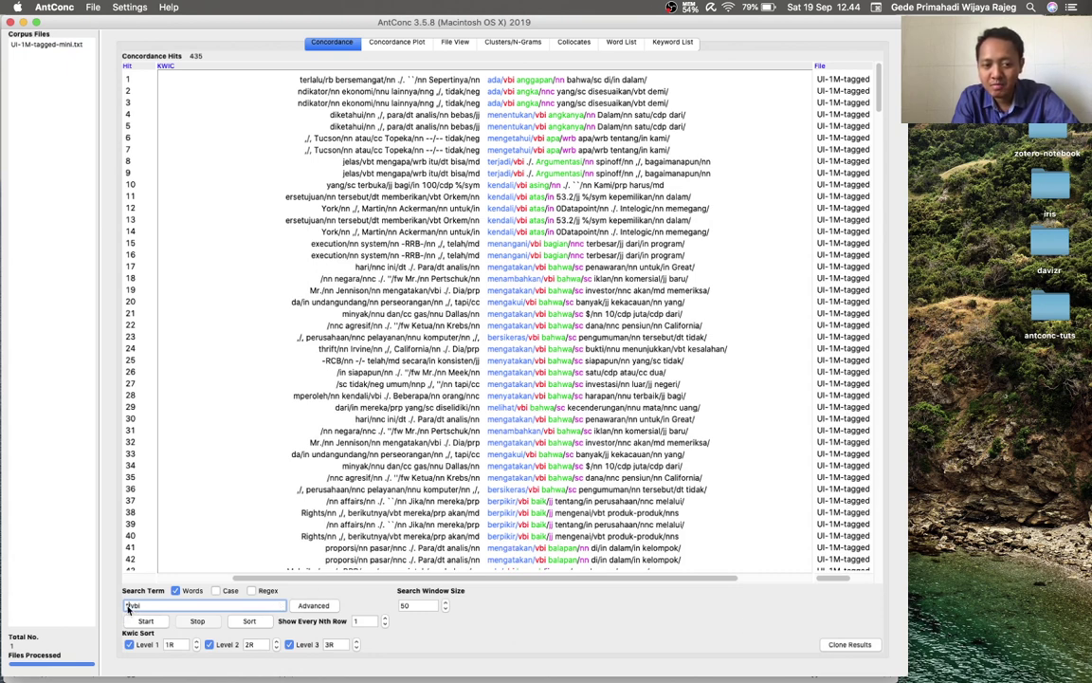
Rerun the Concordance search for */vbi and reload UI-1M-tagged-mini.txt in File View to check the hidden tags.
left_click_drag(127, 610, 147, 612)
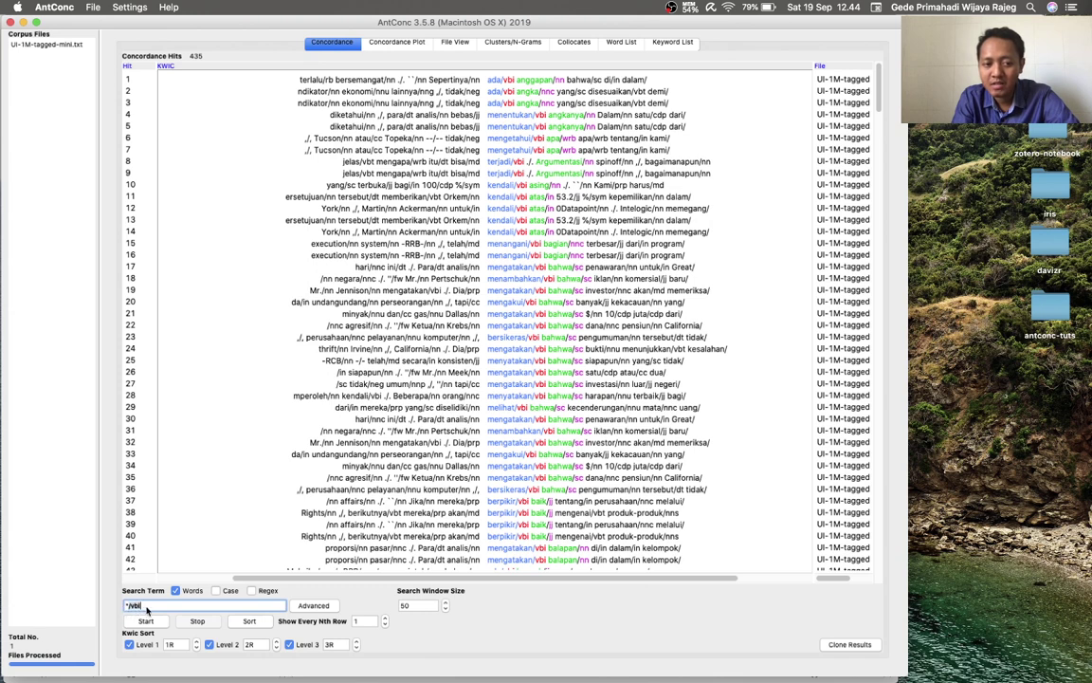
left_click(146, 621)
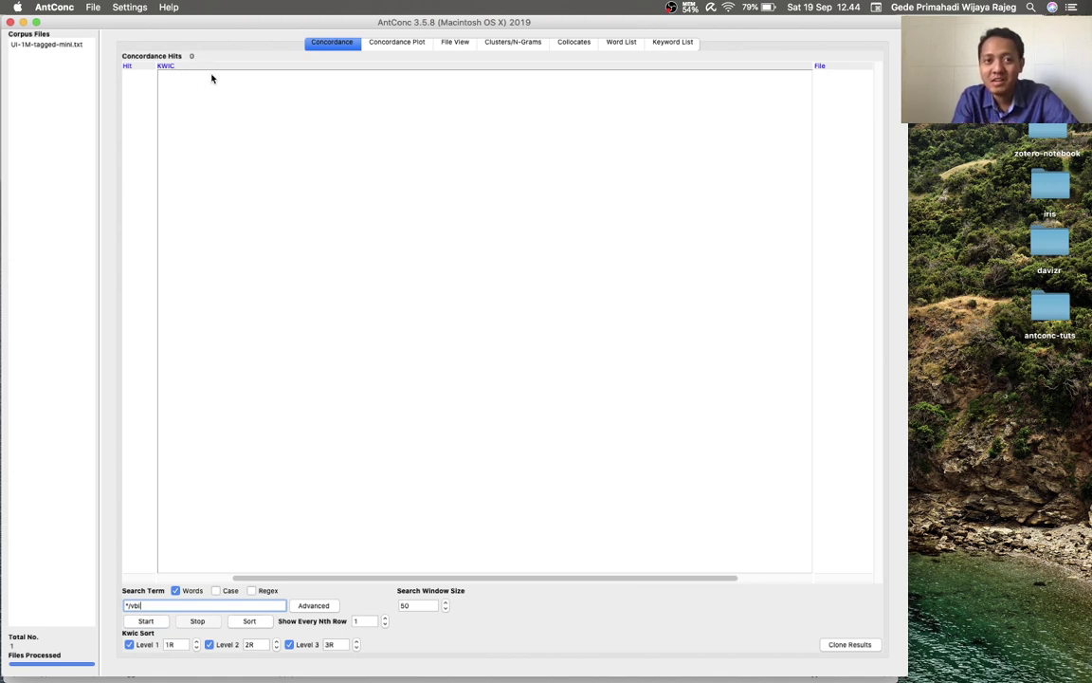
left_click(453, 43)
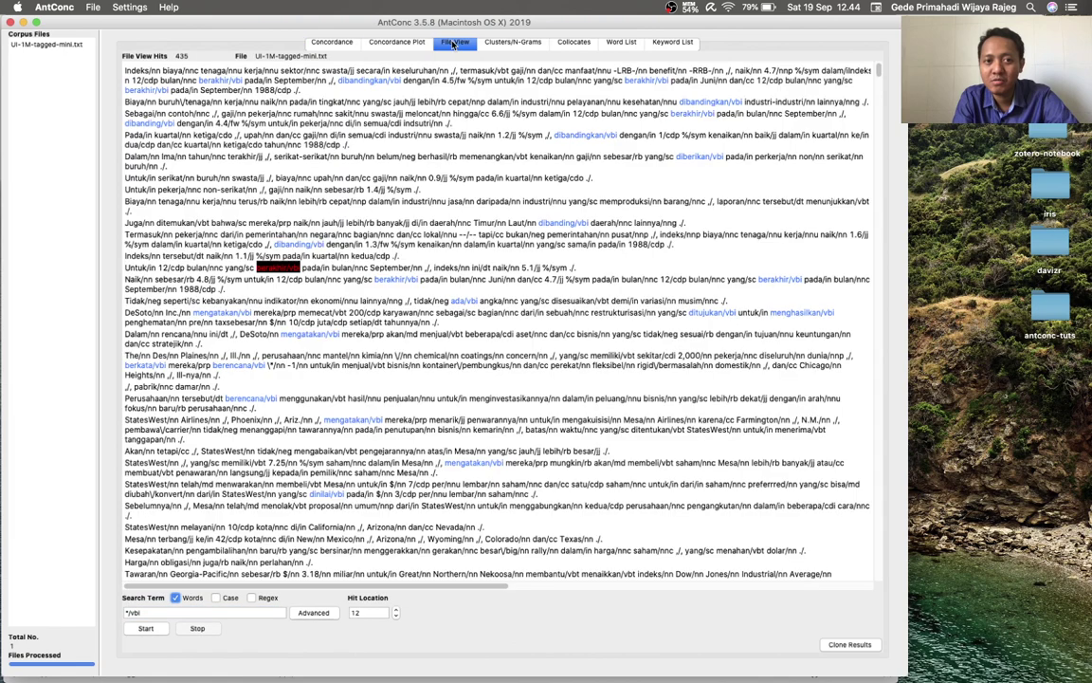
left_click(62, 45)
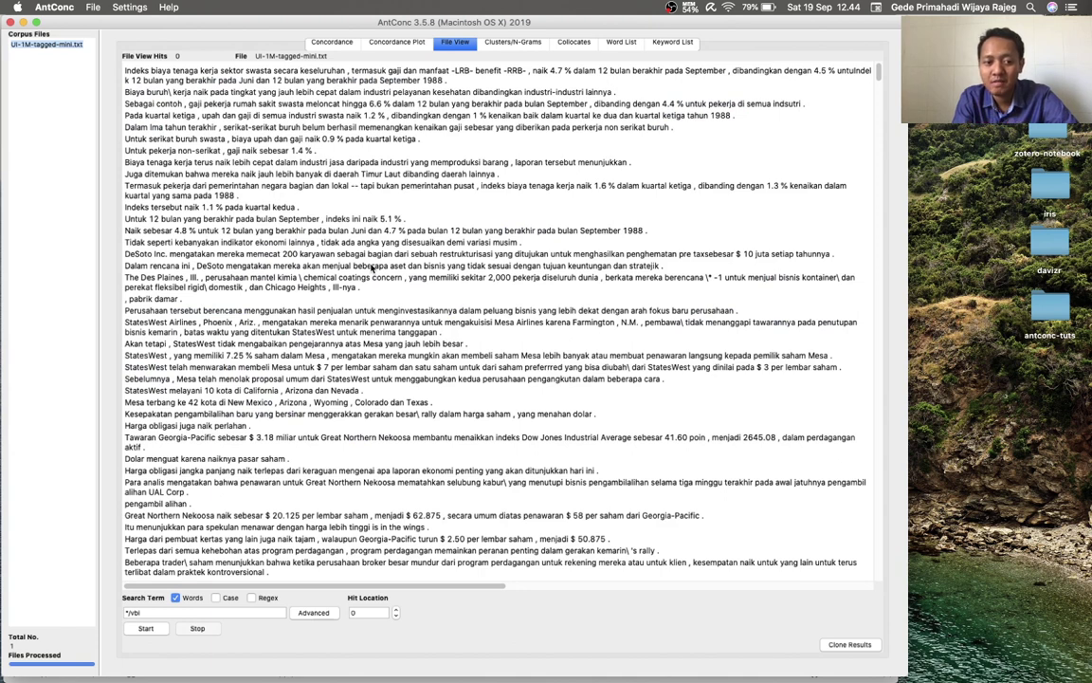
Return to Concordance and apply the global tag option Hide tags (Search in Conc/Plot/File View).
left_click(340, 43)
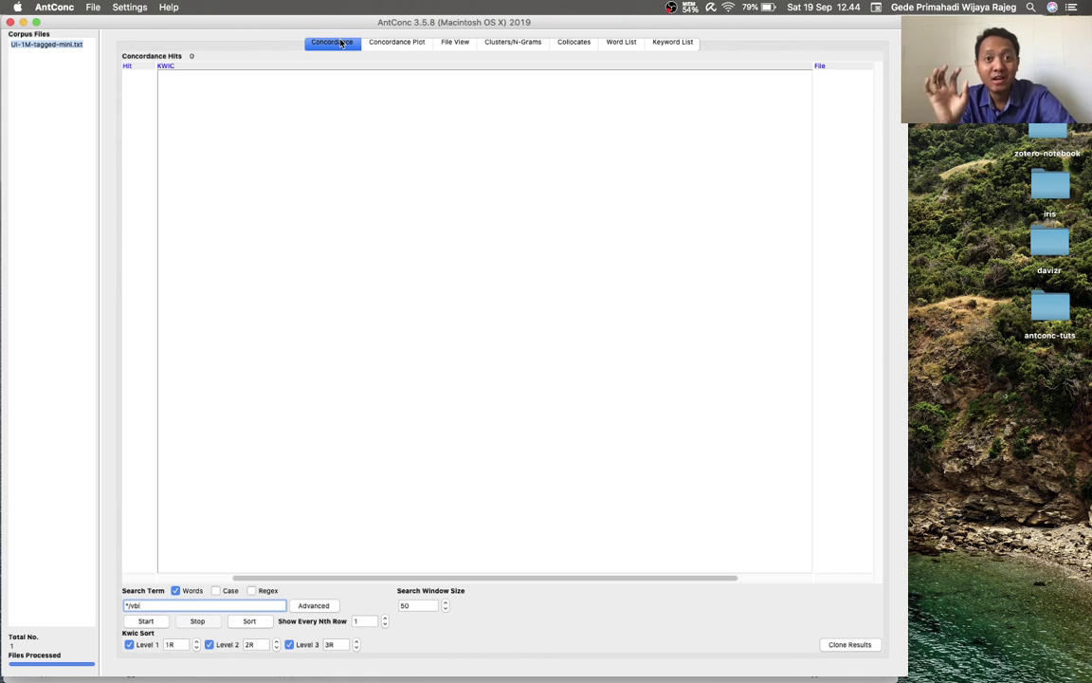
left_click(127, 7)
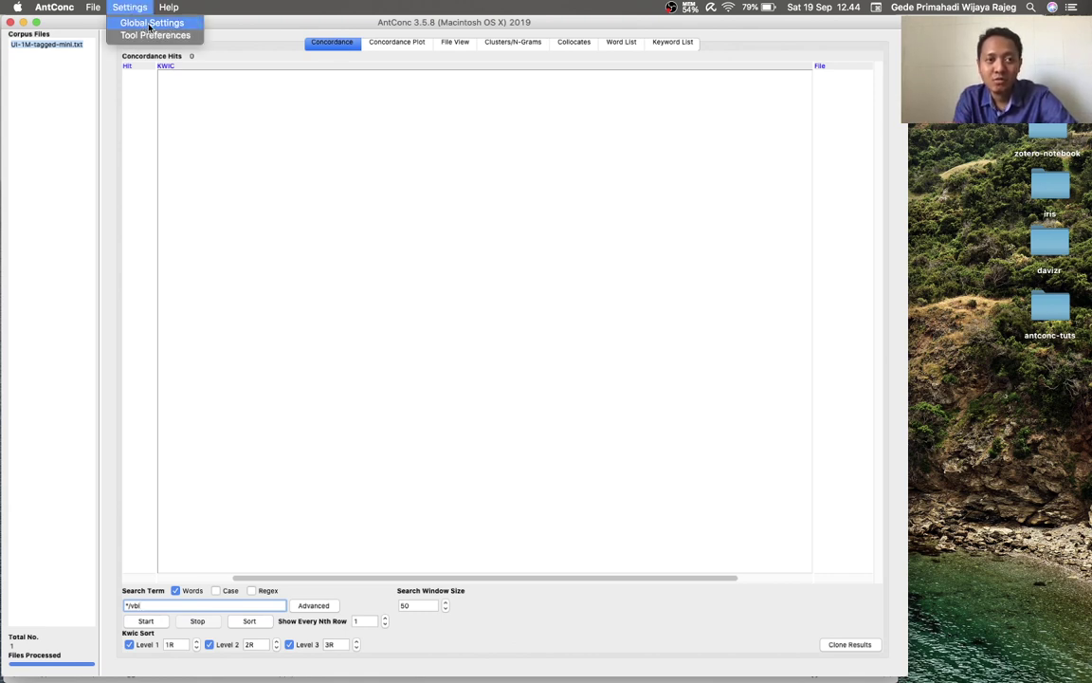
left_click(147, 23)
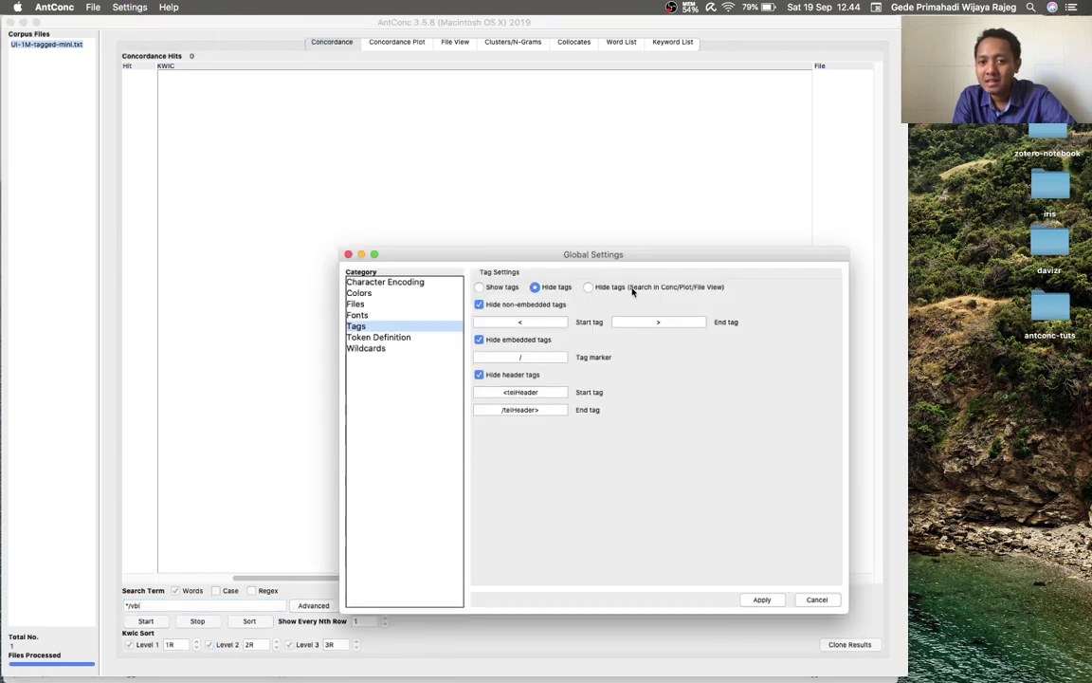
left_click(588, 287)
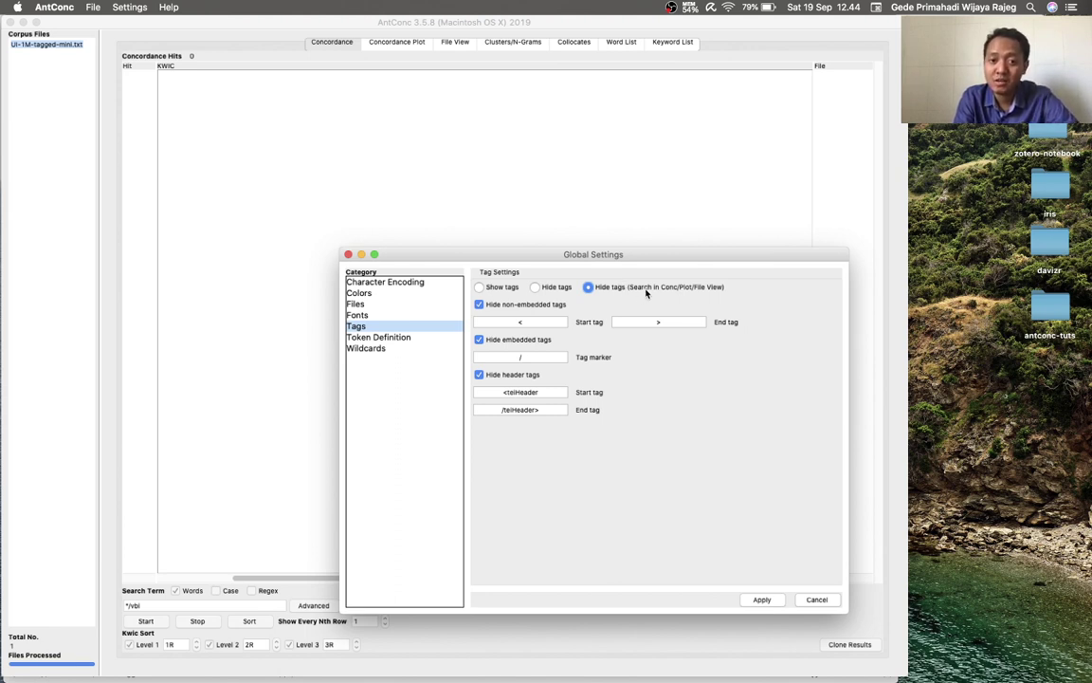
left_click(772, 600)
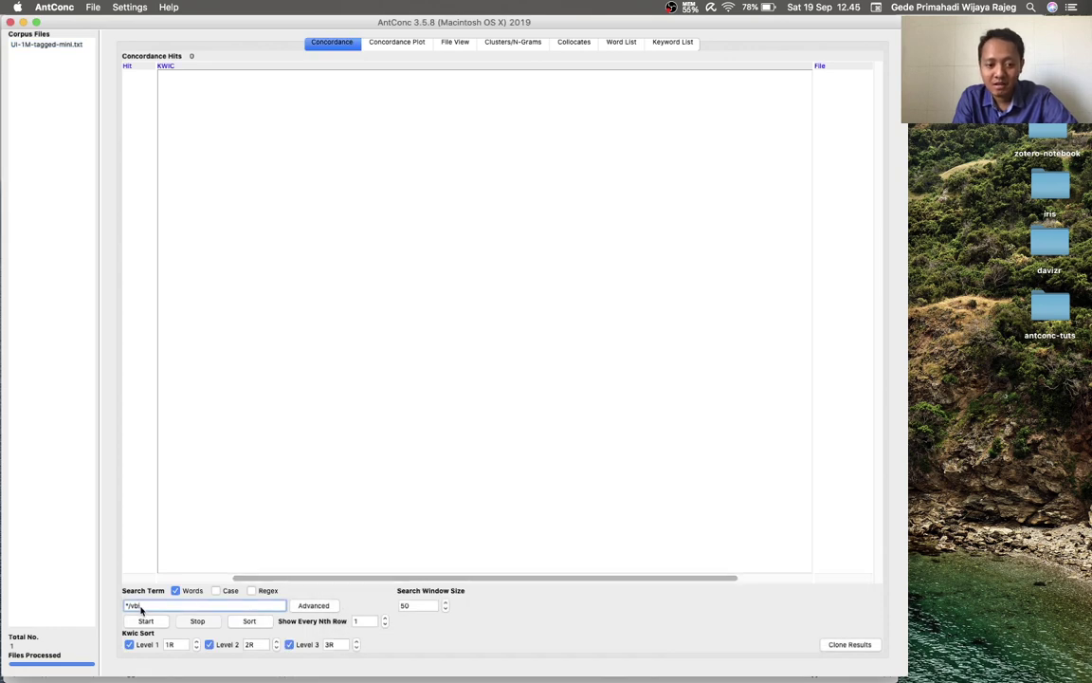
Run the Concordance search for */vbi under the searchable hidden-tags setting and look through the KWIC hits.
left_click_drag(141, 609, 107, 610)
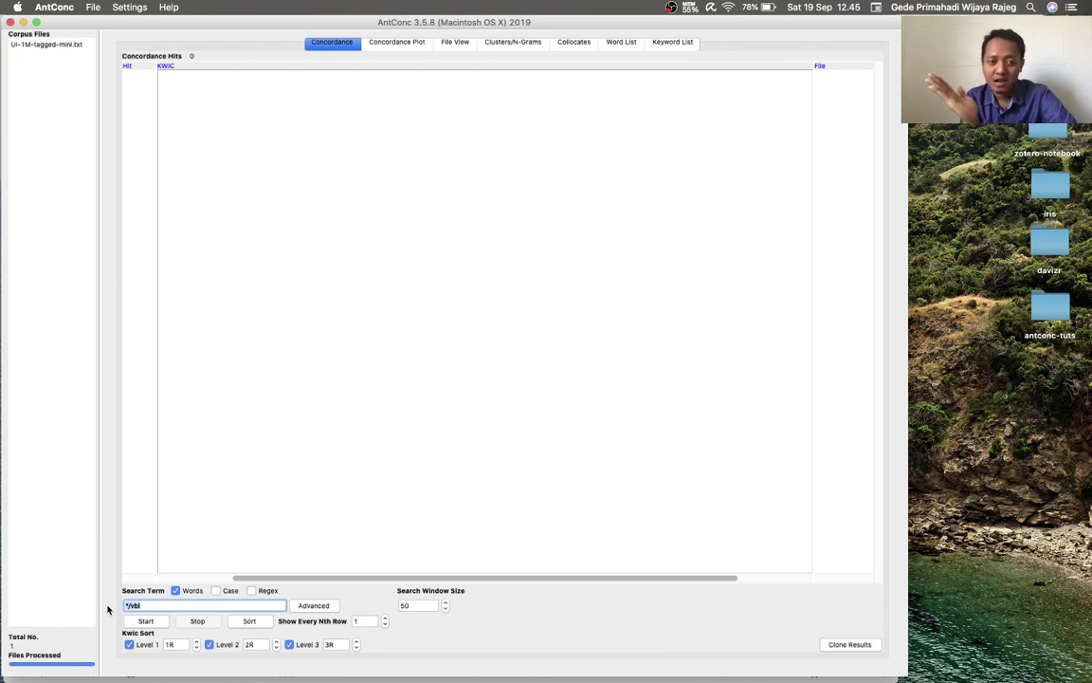
left_click(145, 607)
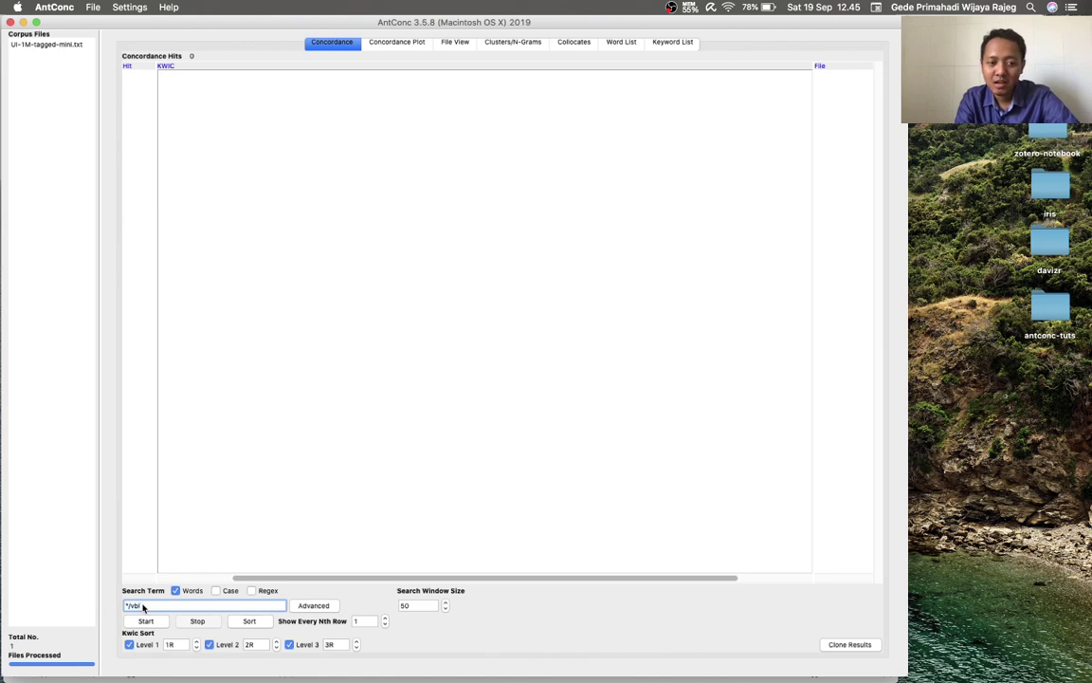
left_click(146, 621)
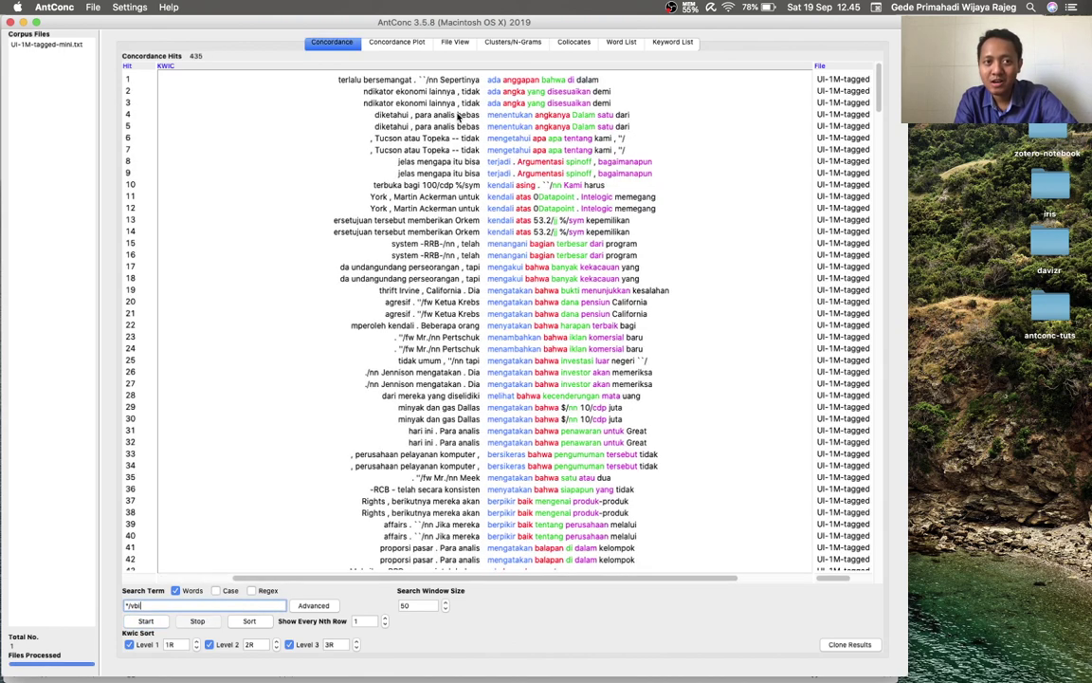
scroll(510, 281, "down", 15)
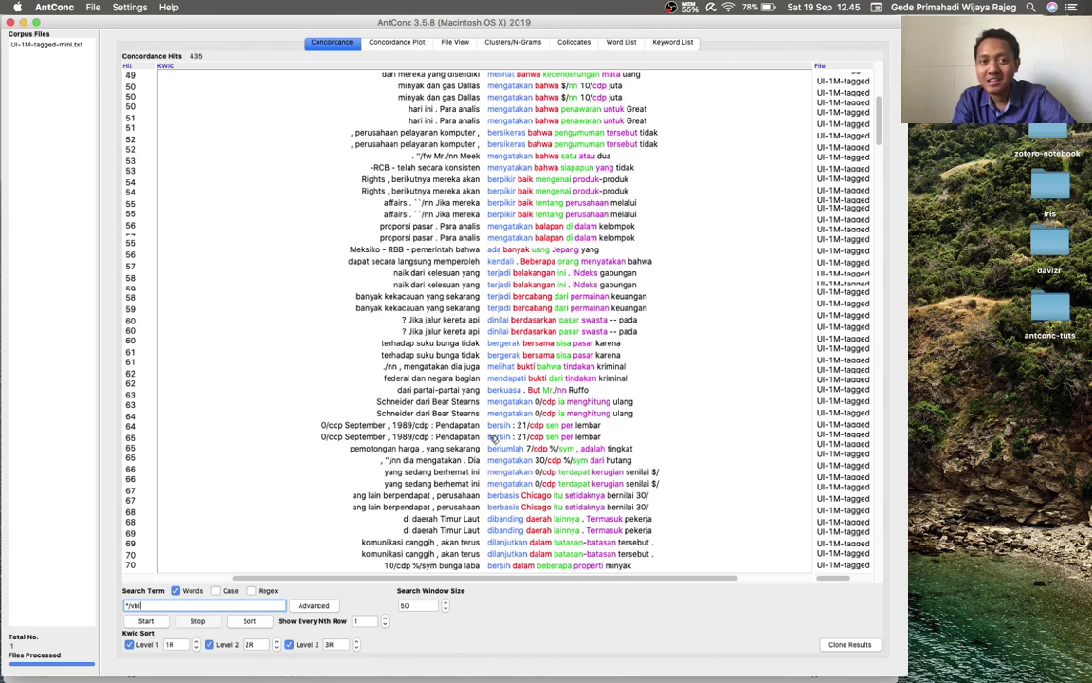
In the global tag settings, re-enter / as the marker for hidden embedded tags and apply the settings.
left_click(131, 7)
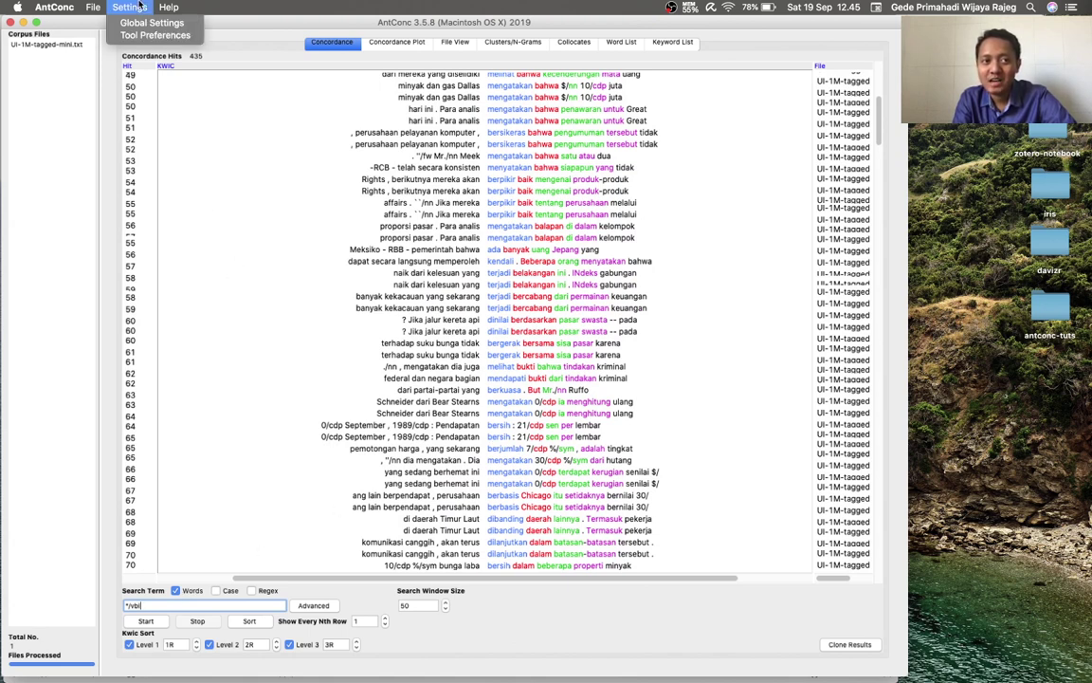
left_click(147, 23)
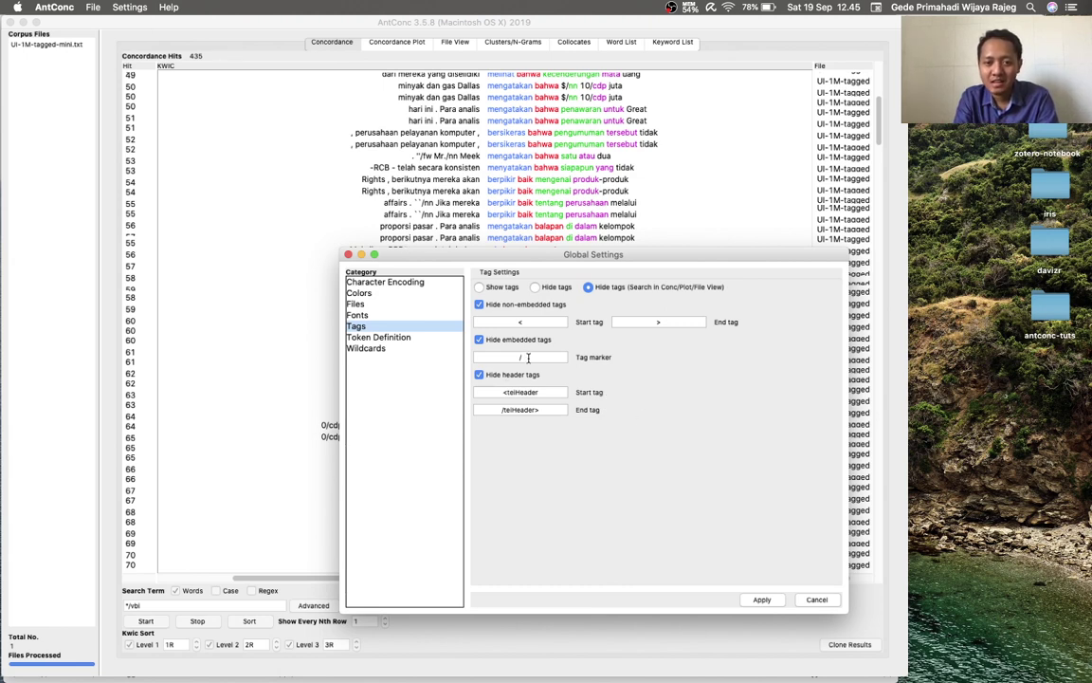
left_click(519, 356)
key("BackSpace")
type("/")
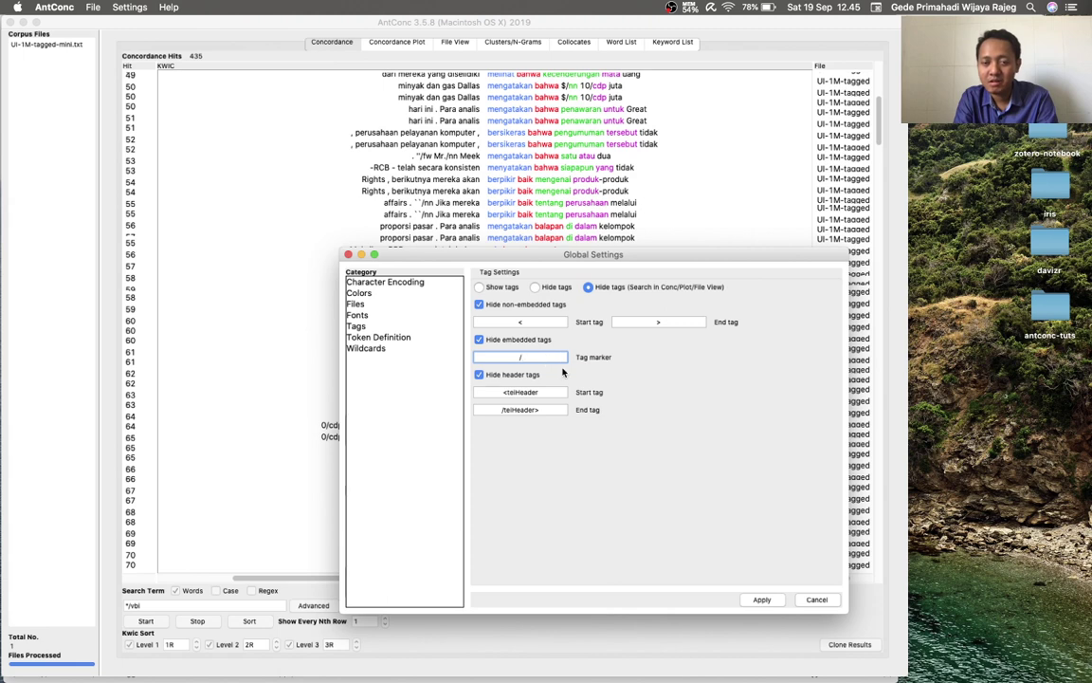
left_click(762, 599)
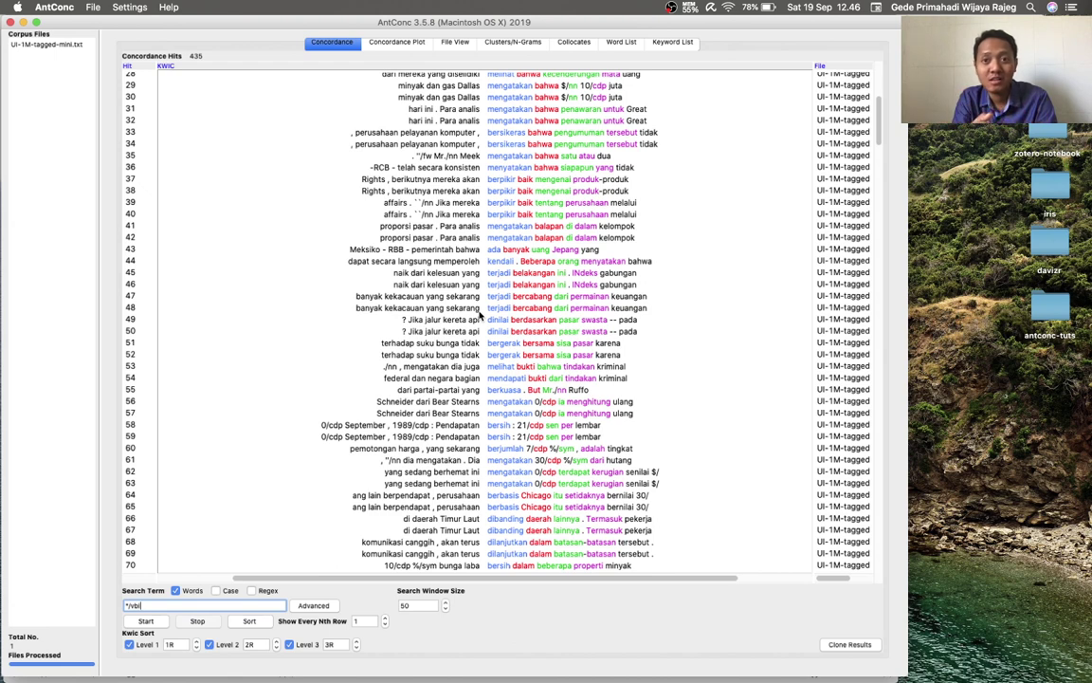
left_click(941, 329)
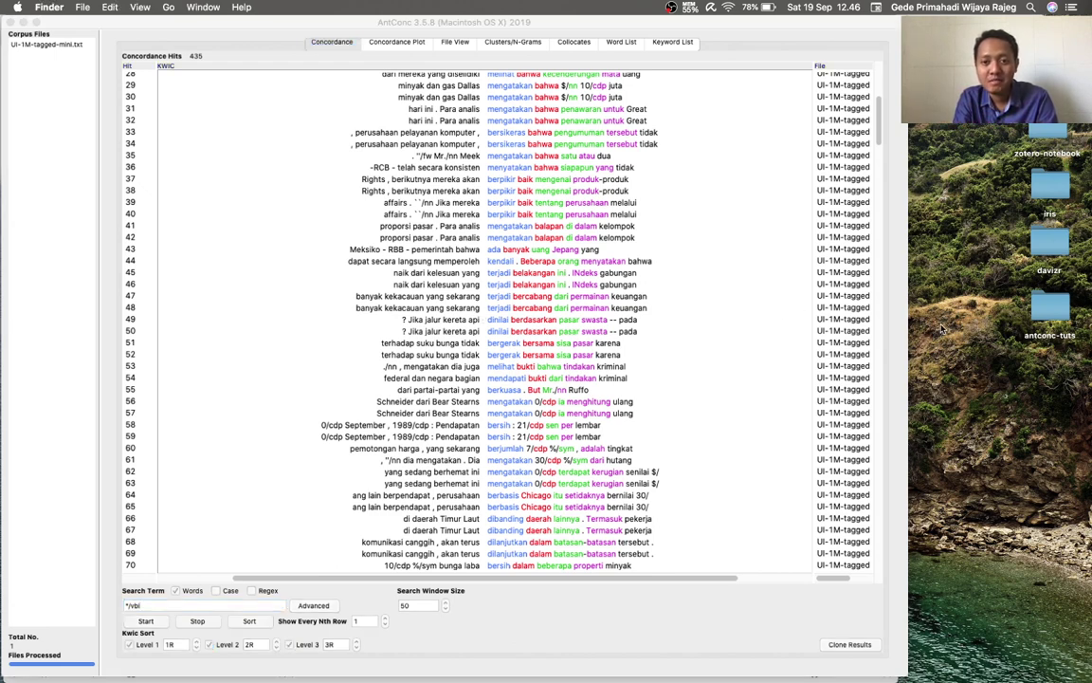